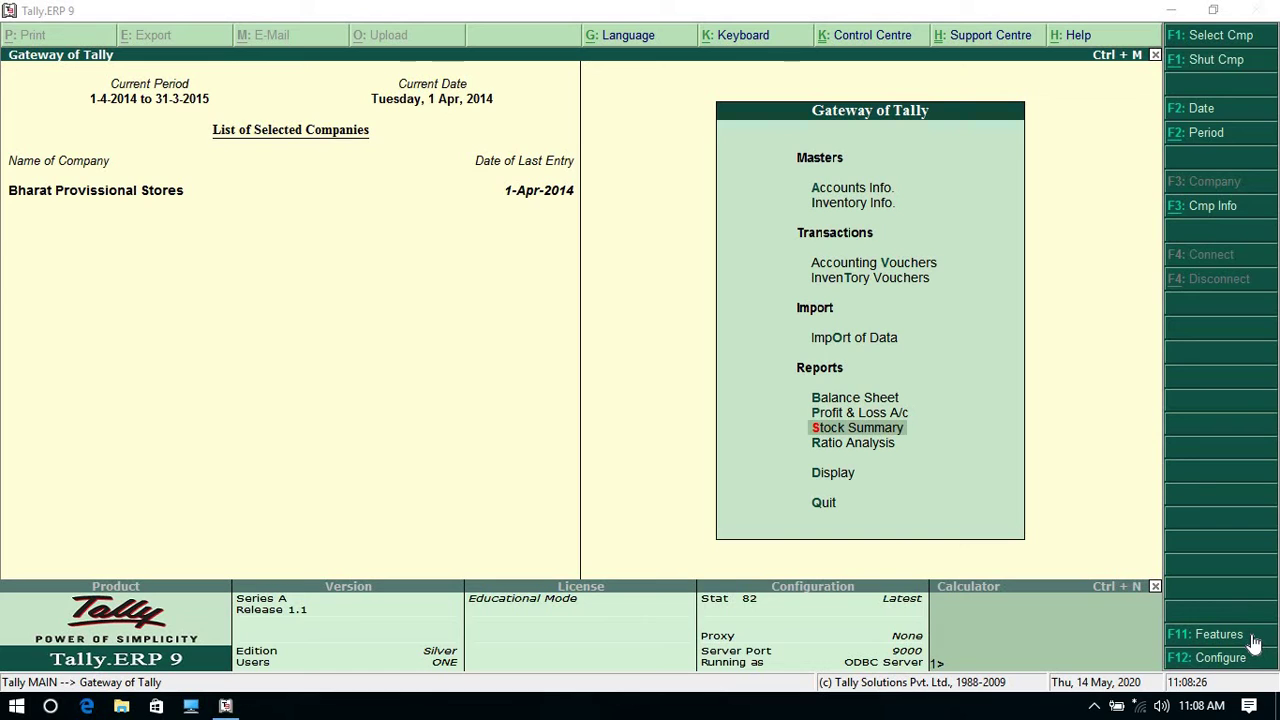
Step: Enable Maintain Cost Centres in the company's Accounting Features
left_click(1258, 642)
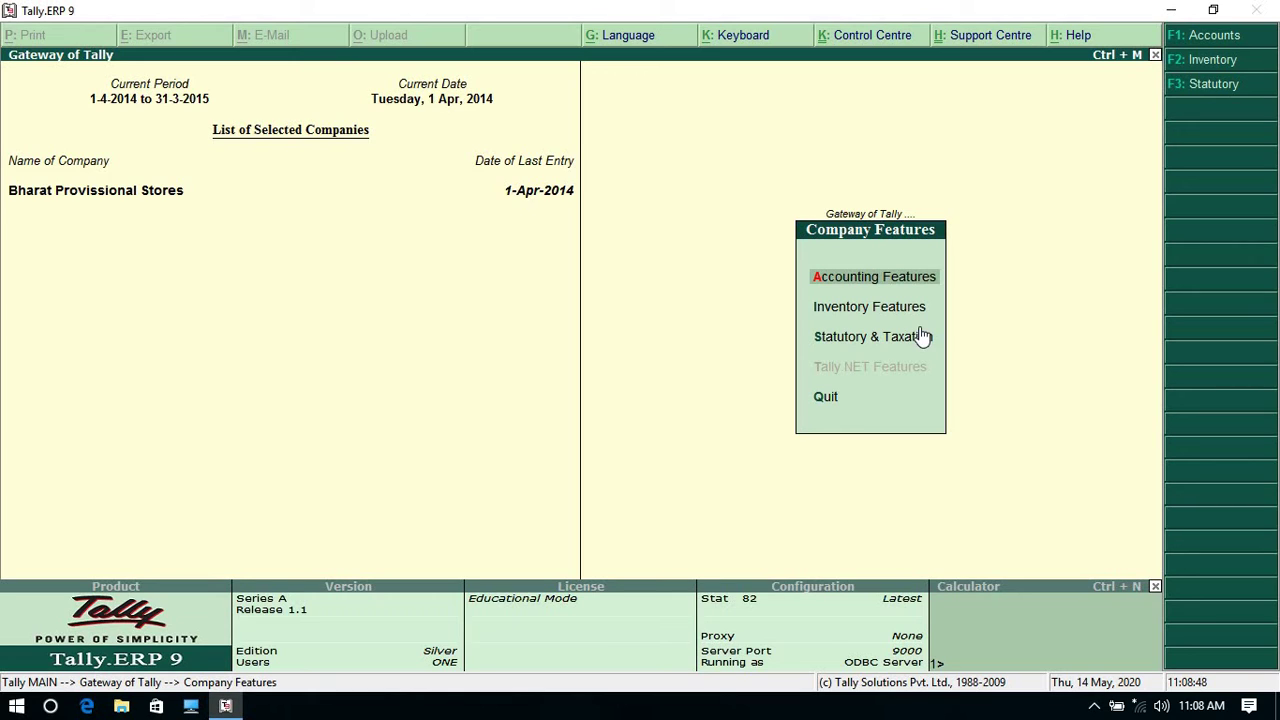
left_click(865, 280)
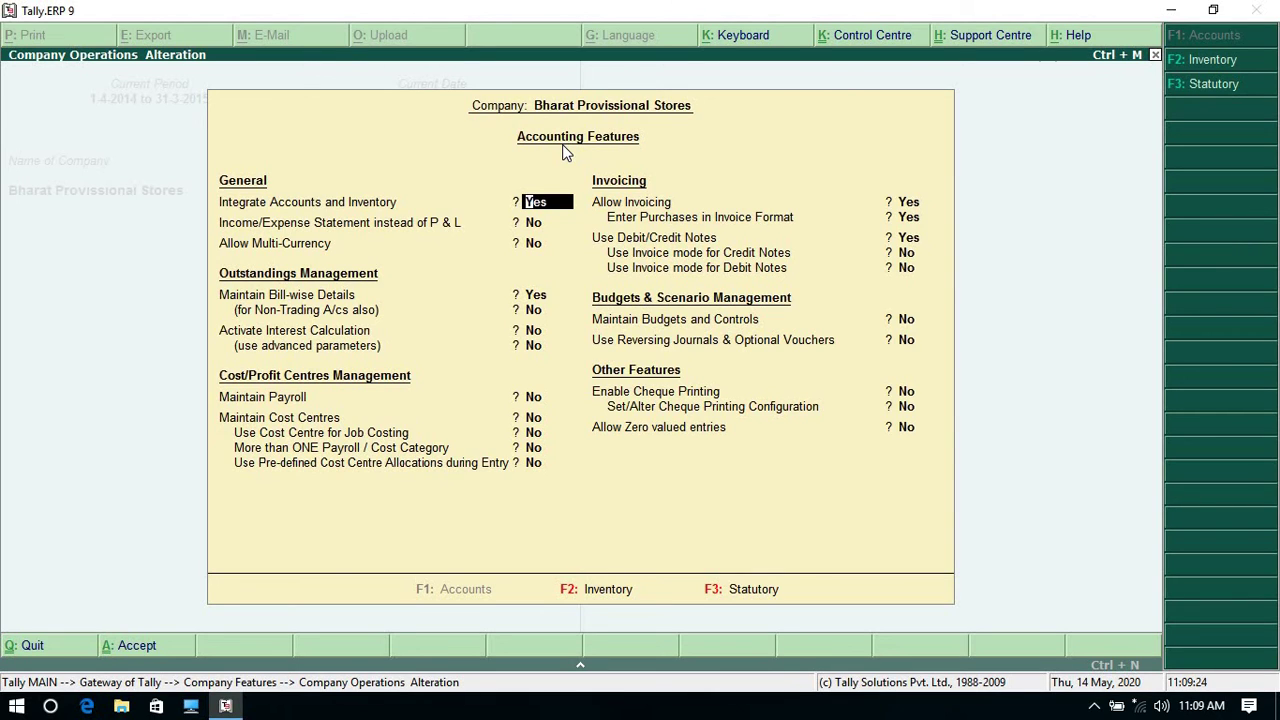
key("Return")
key("Return")
key("Return")
key("Return")
key("Return")
key("Return")
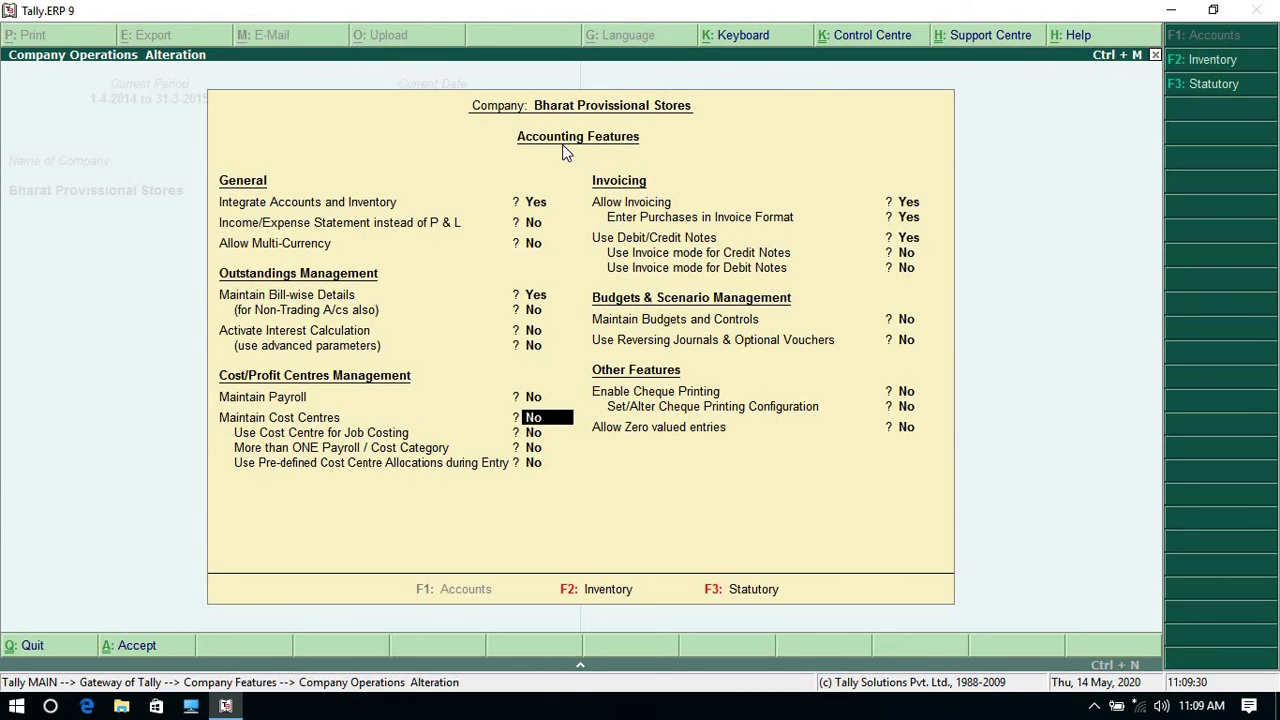
key("Return")
key("y")
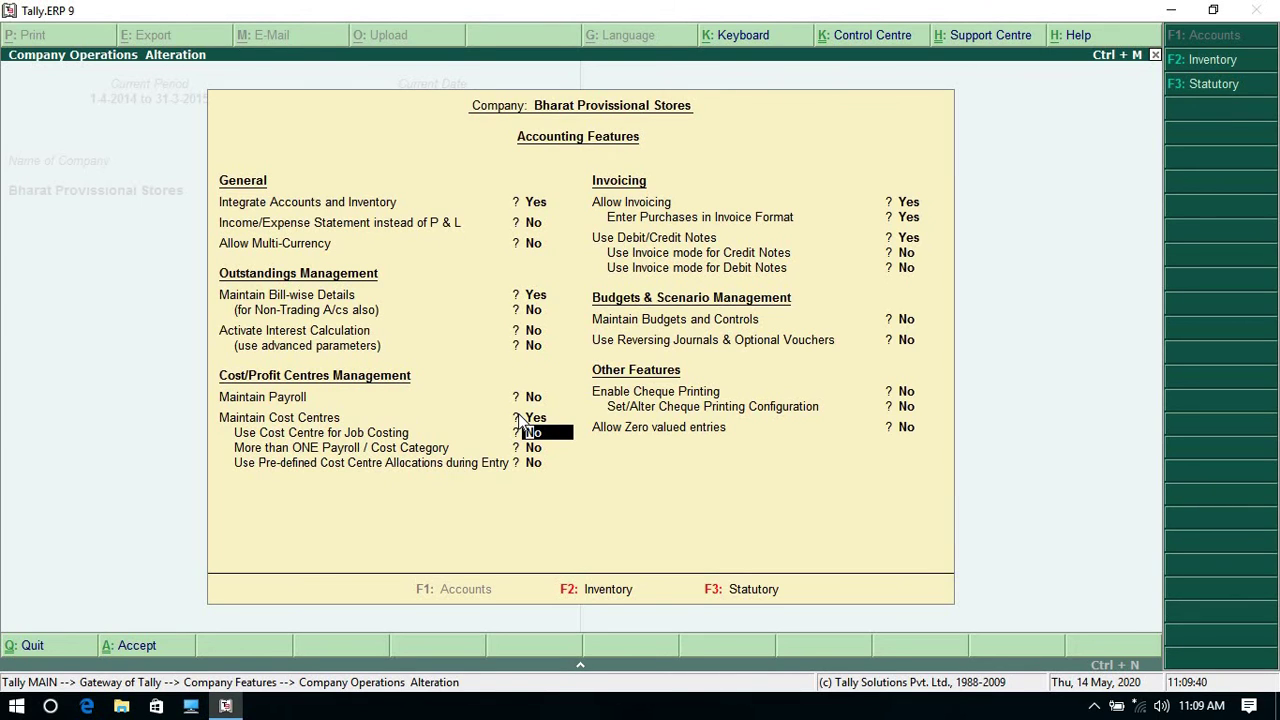
Step: Set More than ONE Payroll / Cost Category to Yes and accept the Accounting Features
key("Return")
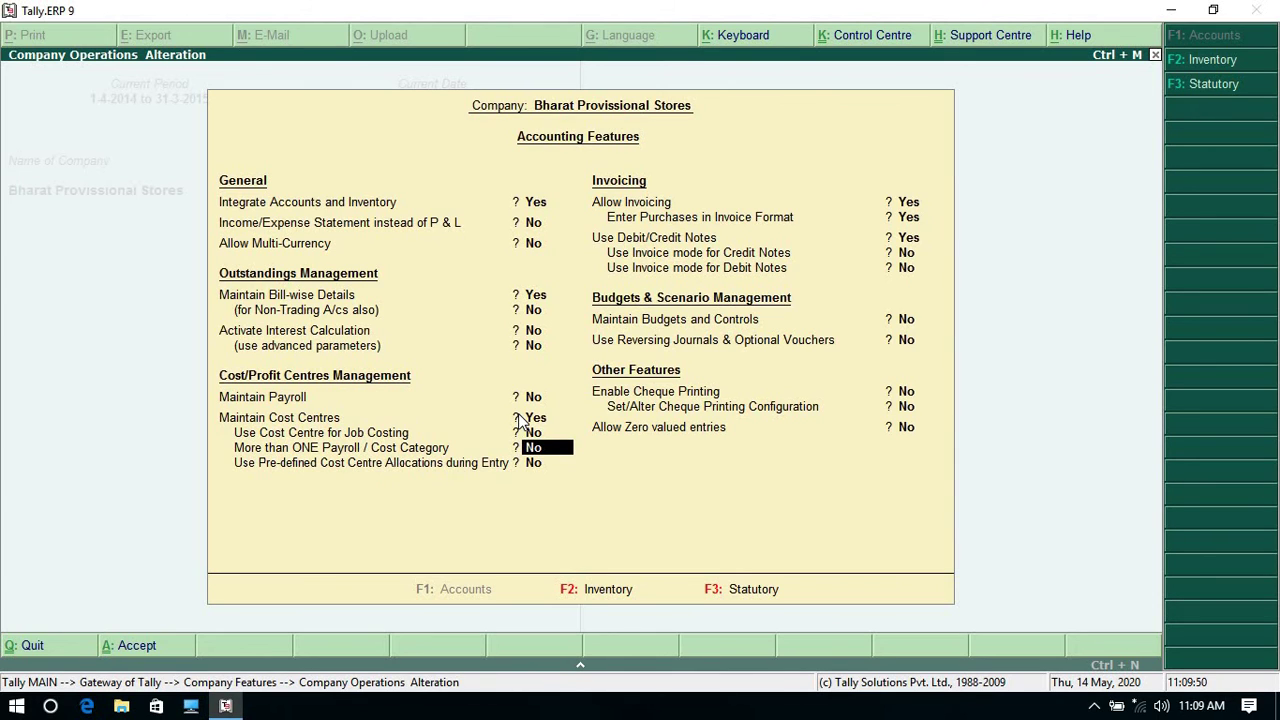
type("y")
key("Return")
key("Return")
key("Return")
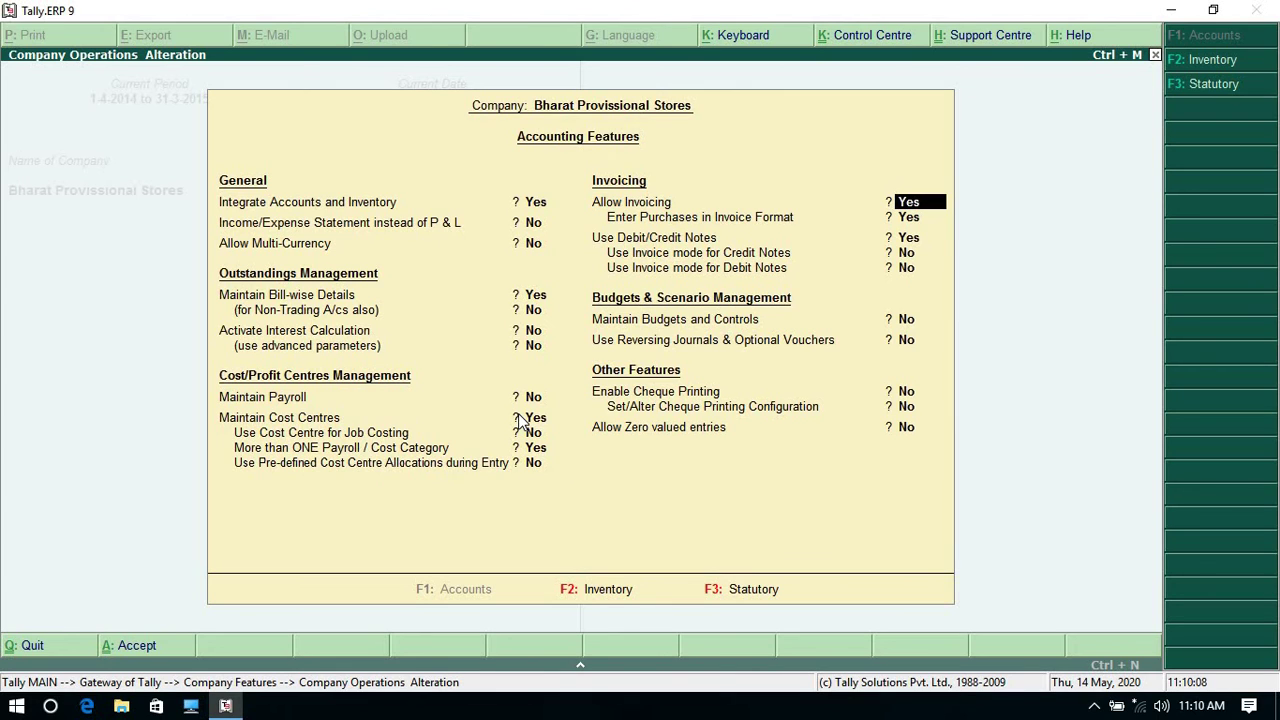
key("Return")
key("Return")
key("Return")
key("Return")
key("Return")
key("Return")
key("Return")
key("Return")
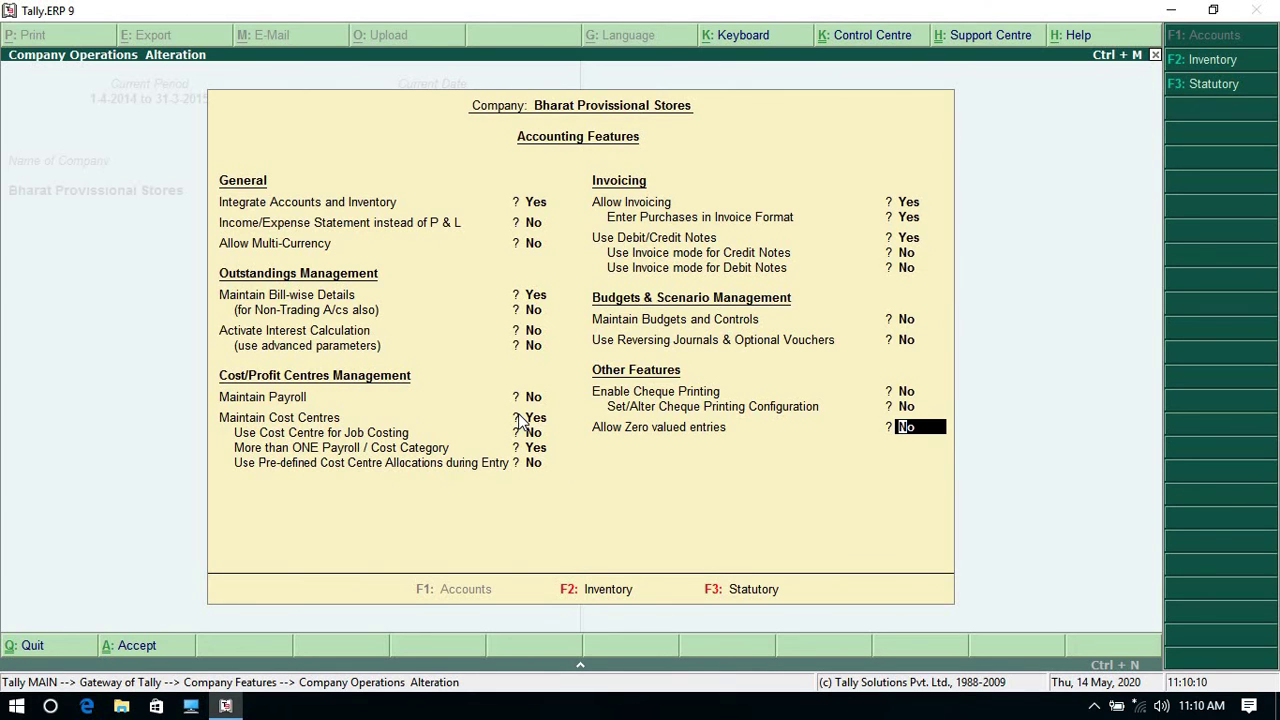
key("Return")
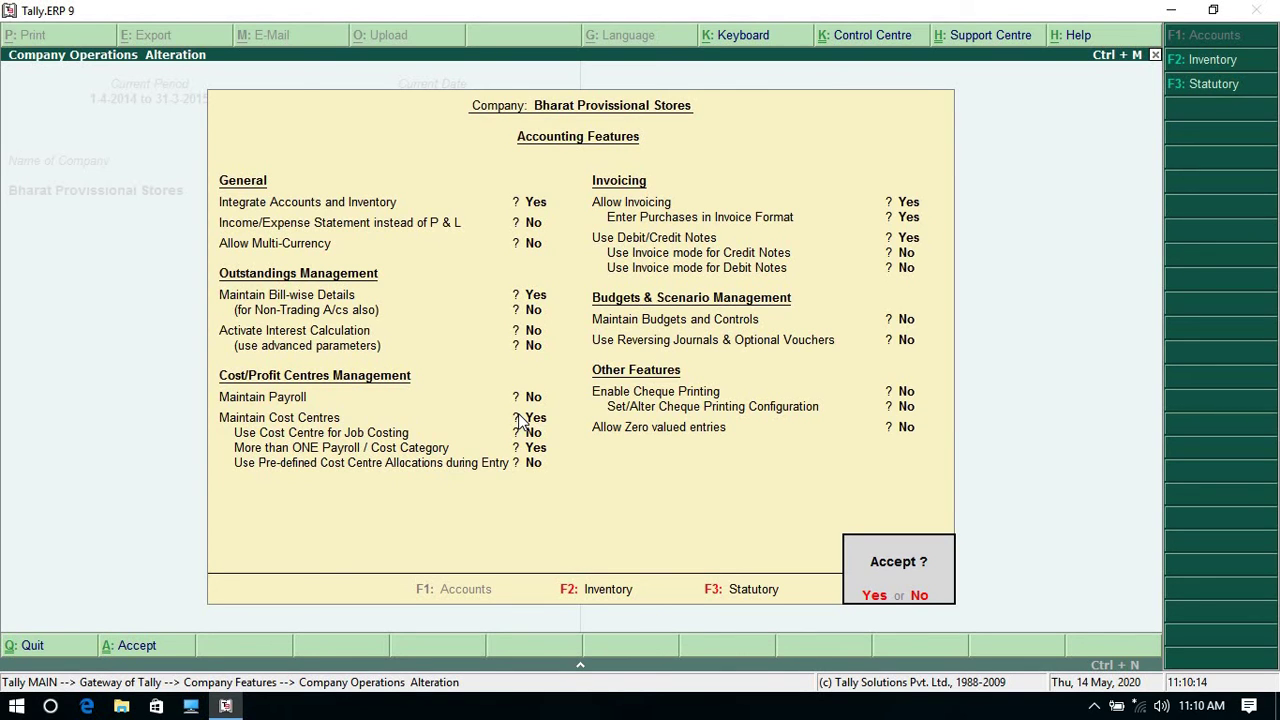
key("Return")
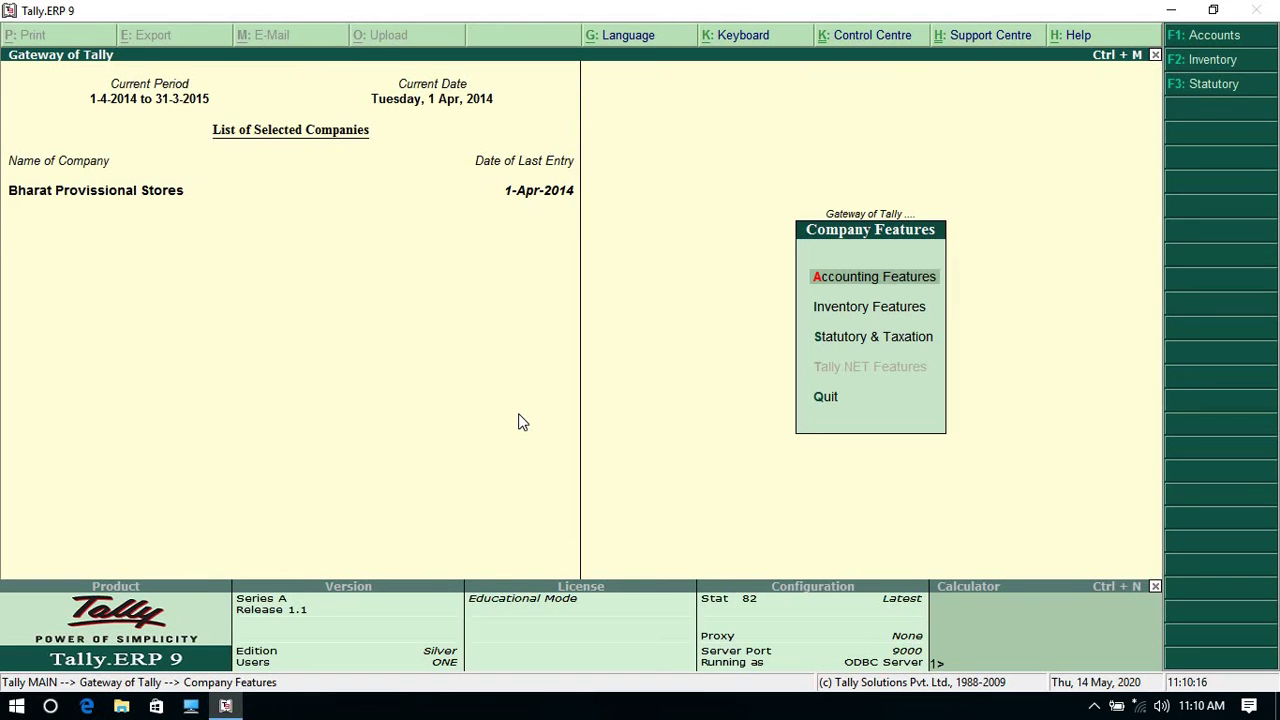
Step: Look over the company's existing ledgers in the single-ledger display list, then return to Accounts Info
left_click(837, 212)
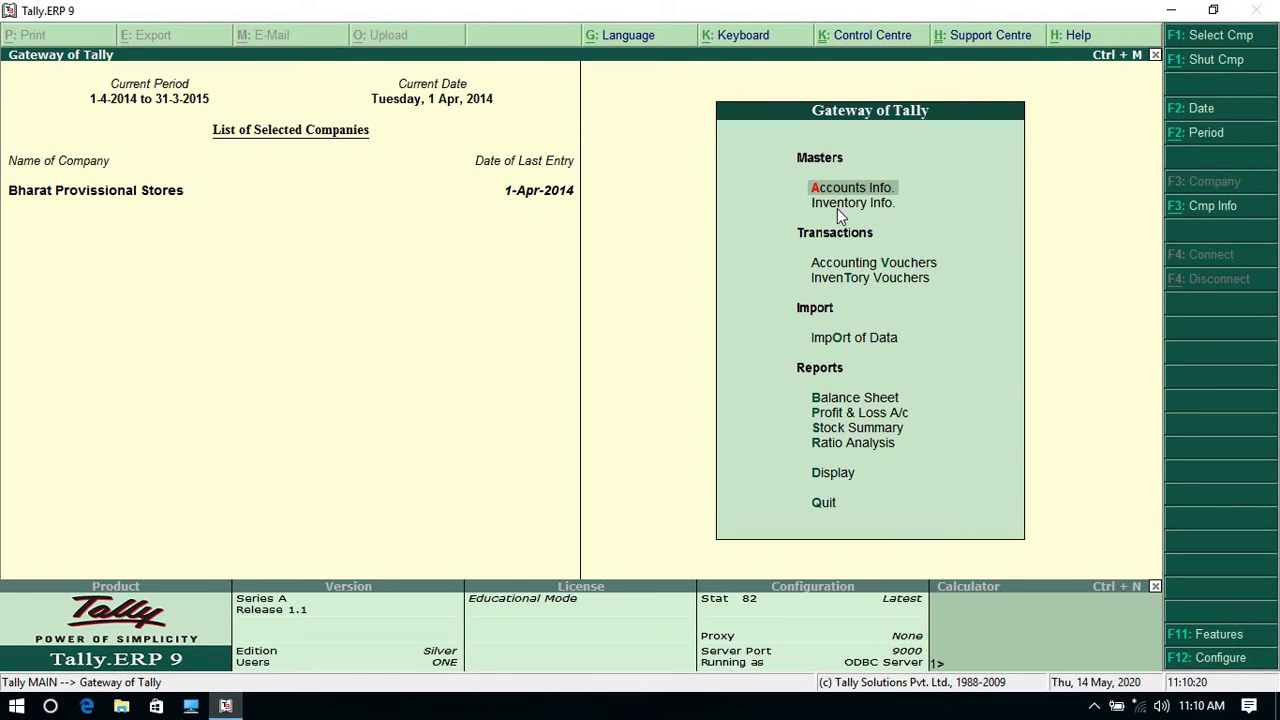
left_click(849, 194)
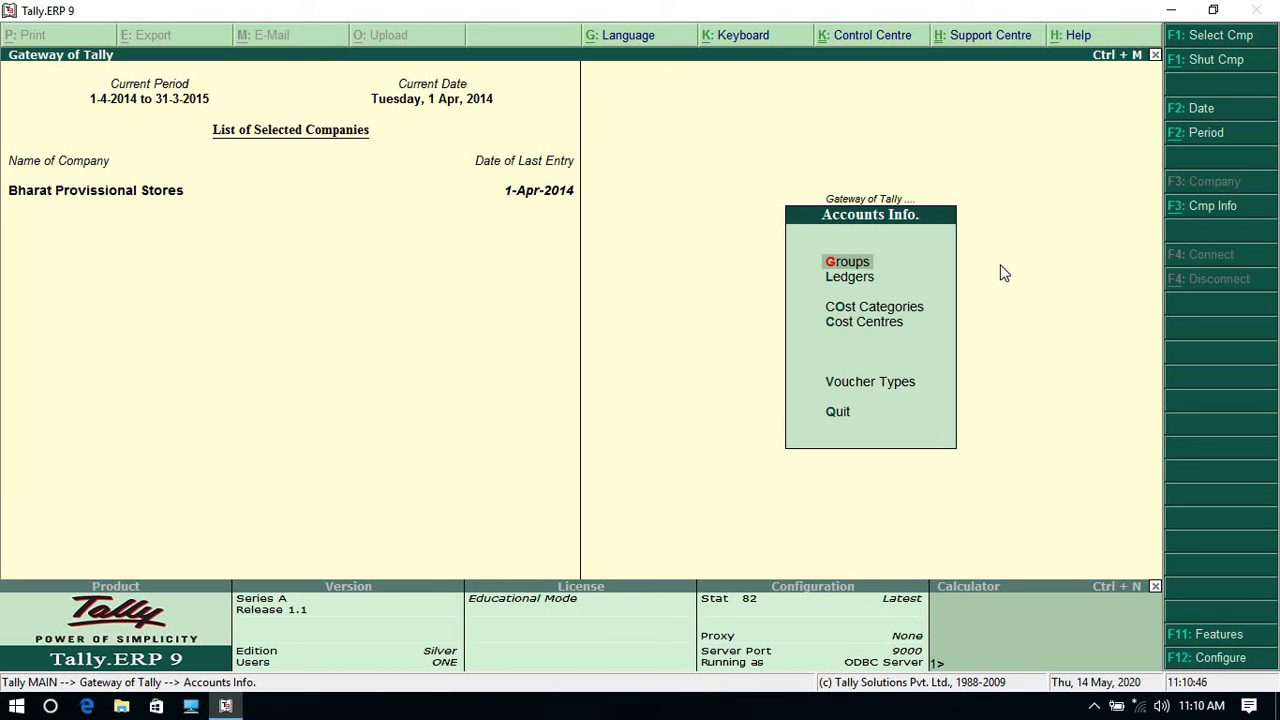
key("Down")
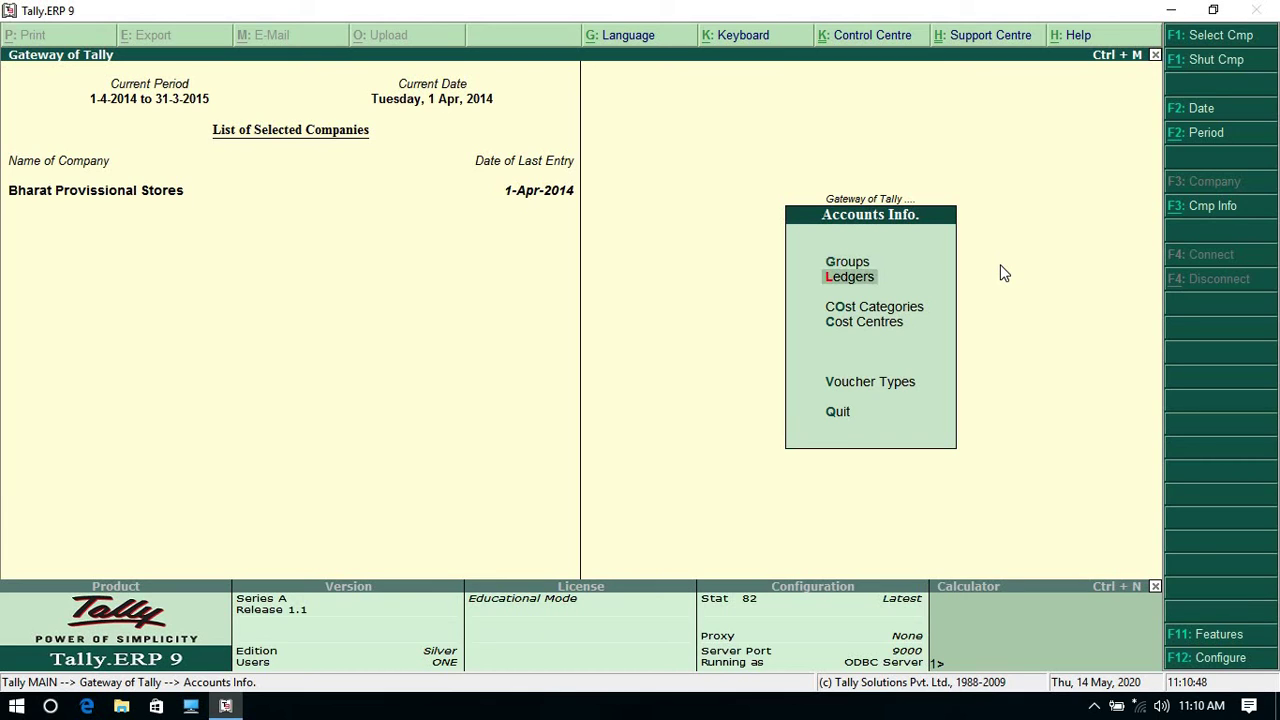
key("Return")
key("Down")
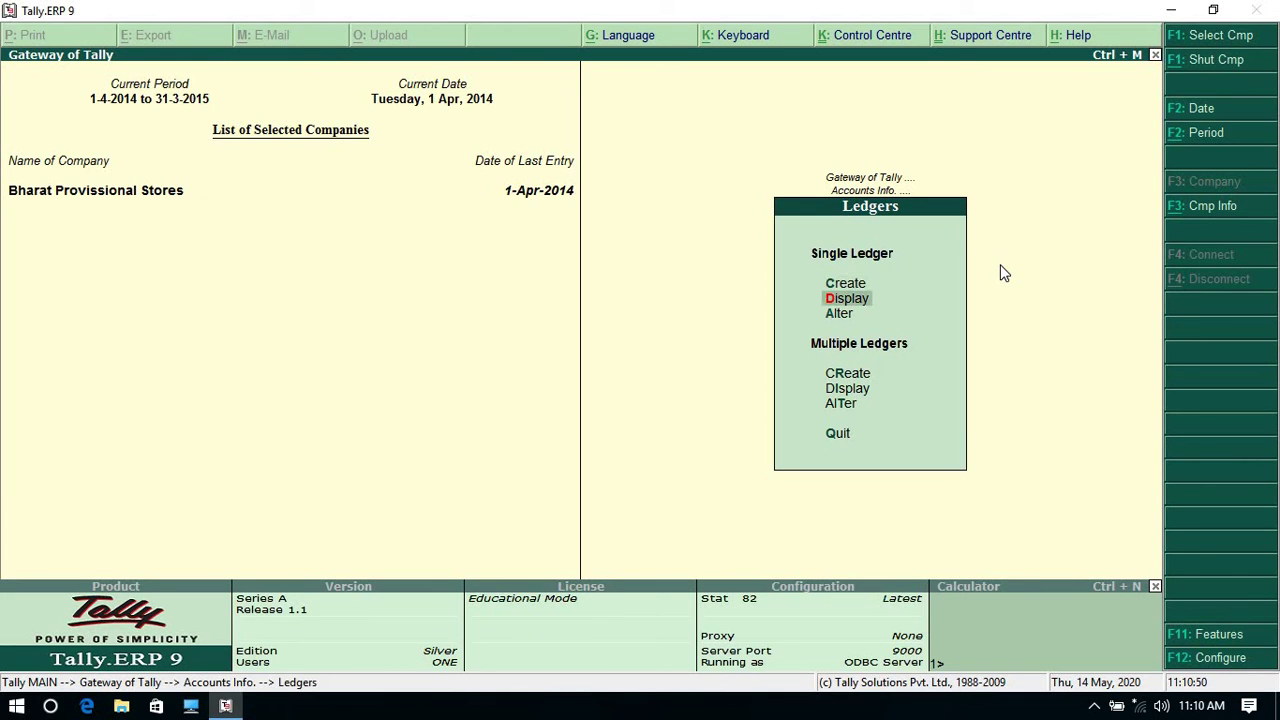
key("Return")
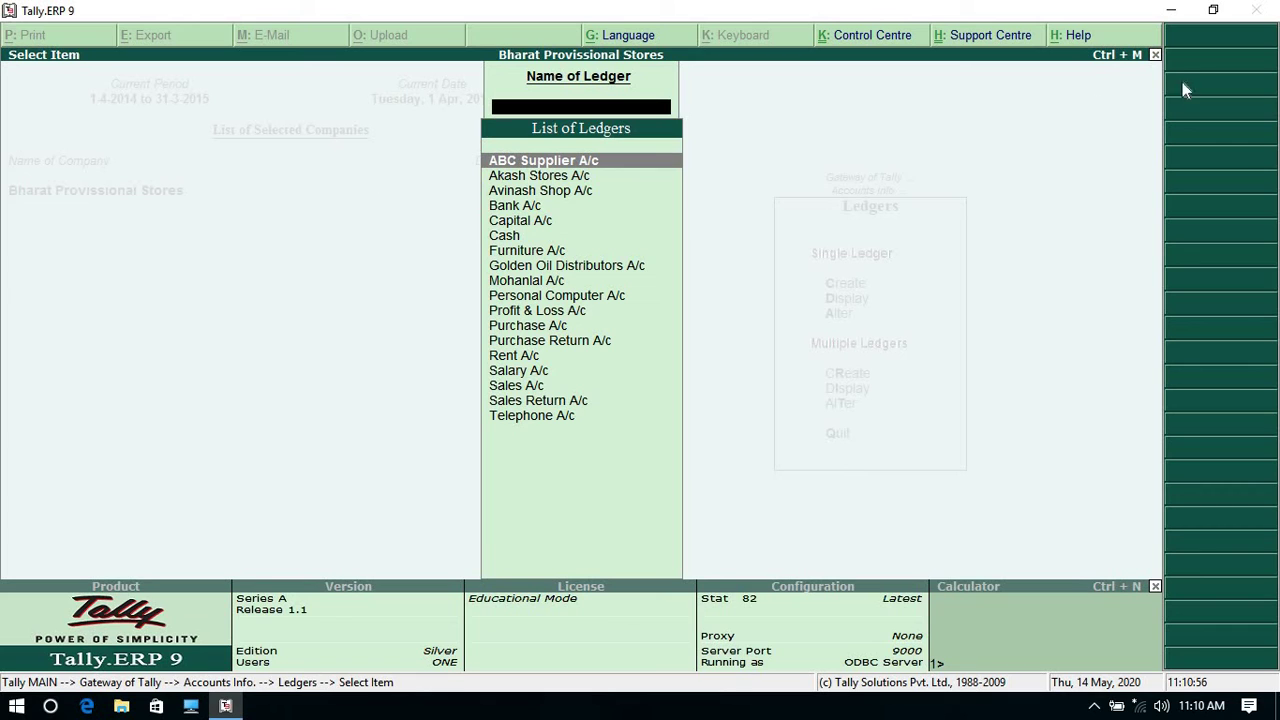
left_click(1156, 56)
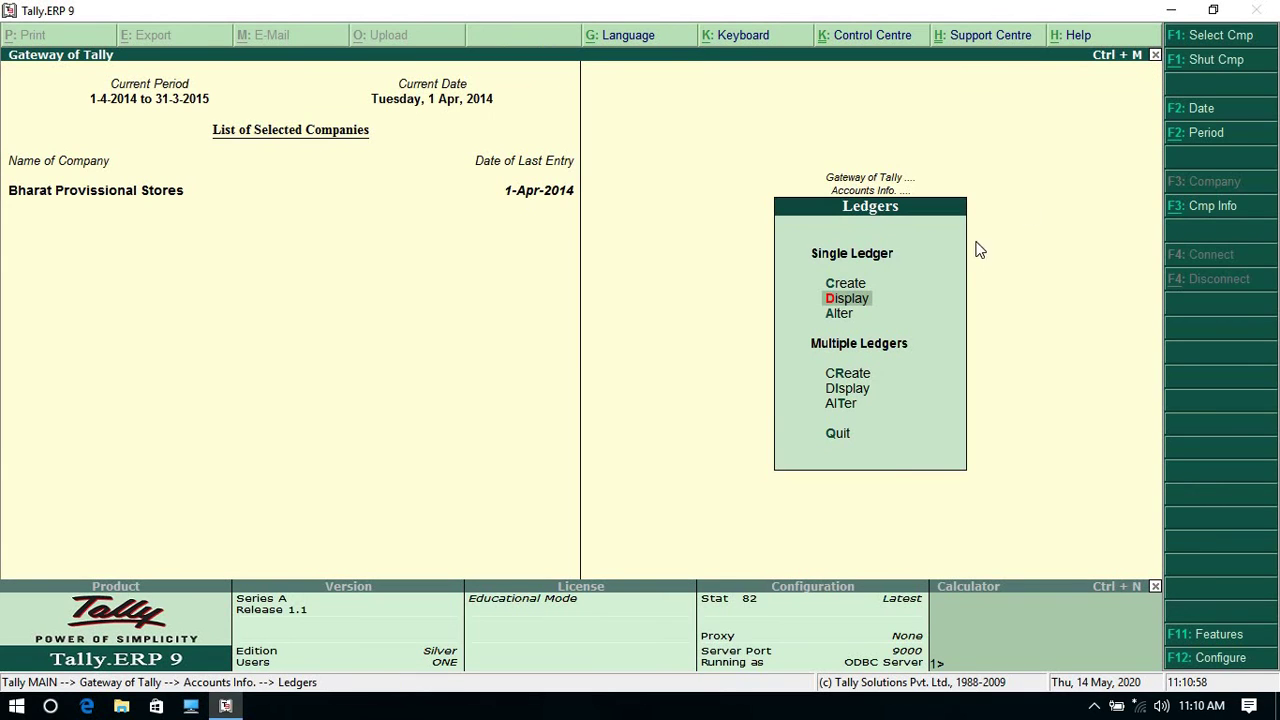
left_click(883, 180)
left_click(876, 185)
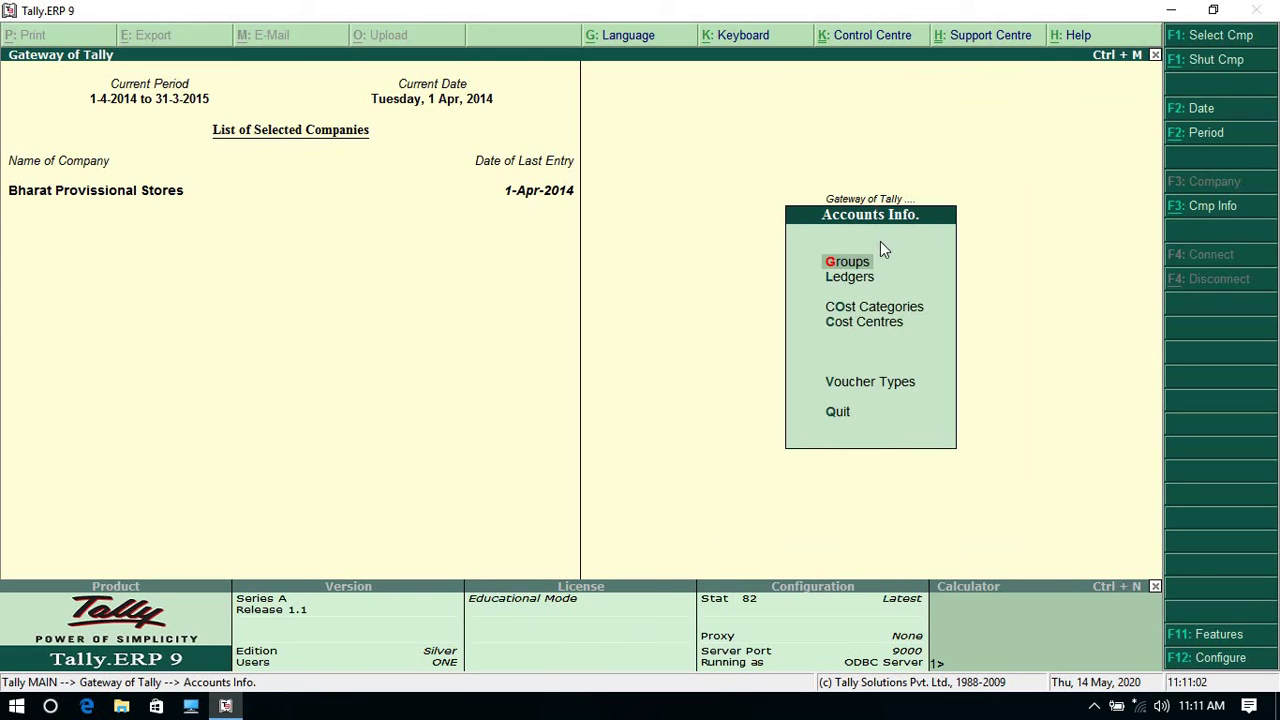
Step: Create a single cost category named Salaries that allocates revenue items only
left_click(908, 310)
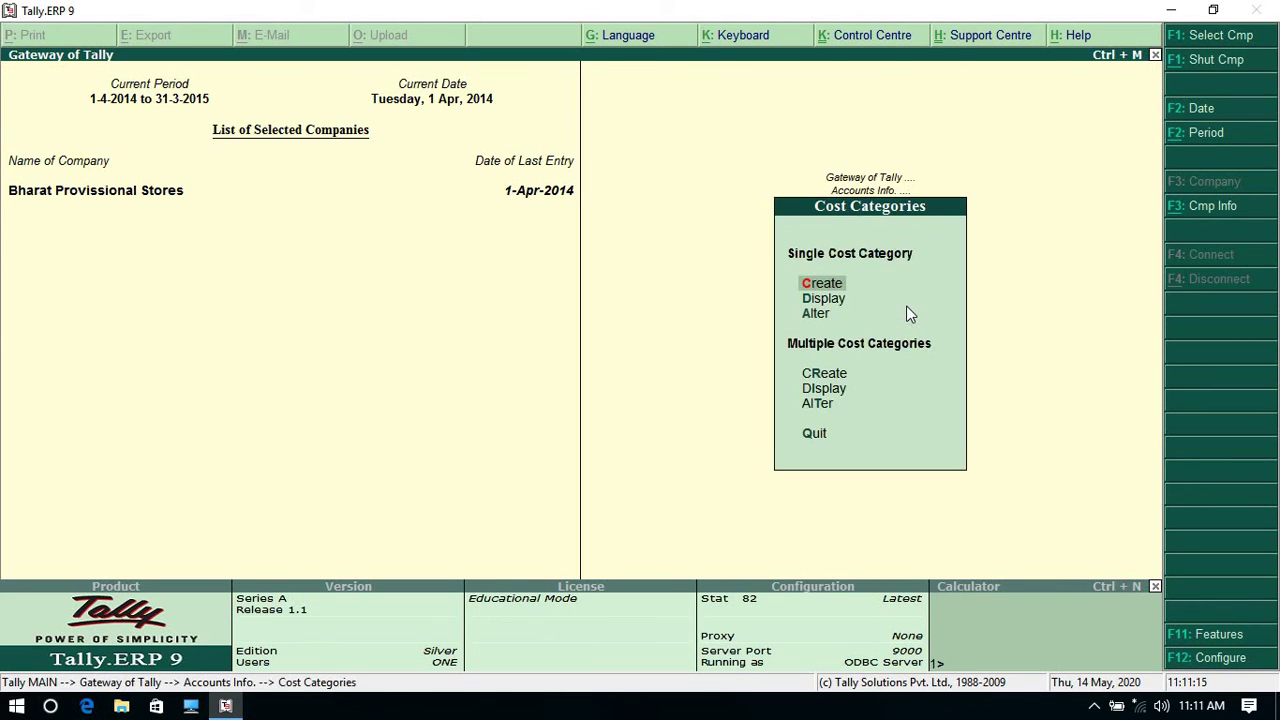
left_click(831, 286)
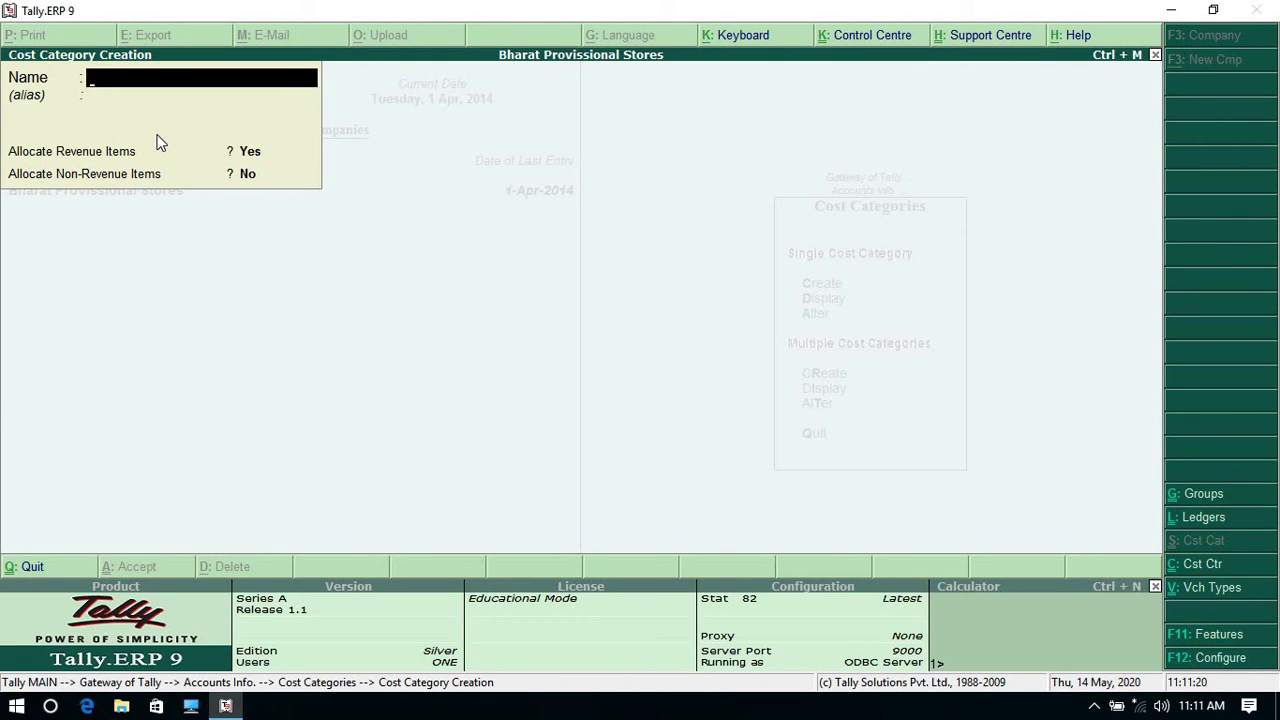
type("Salaries")
key("Return")
key("Return")
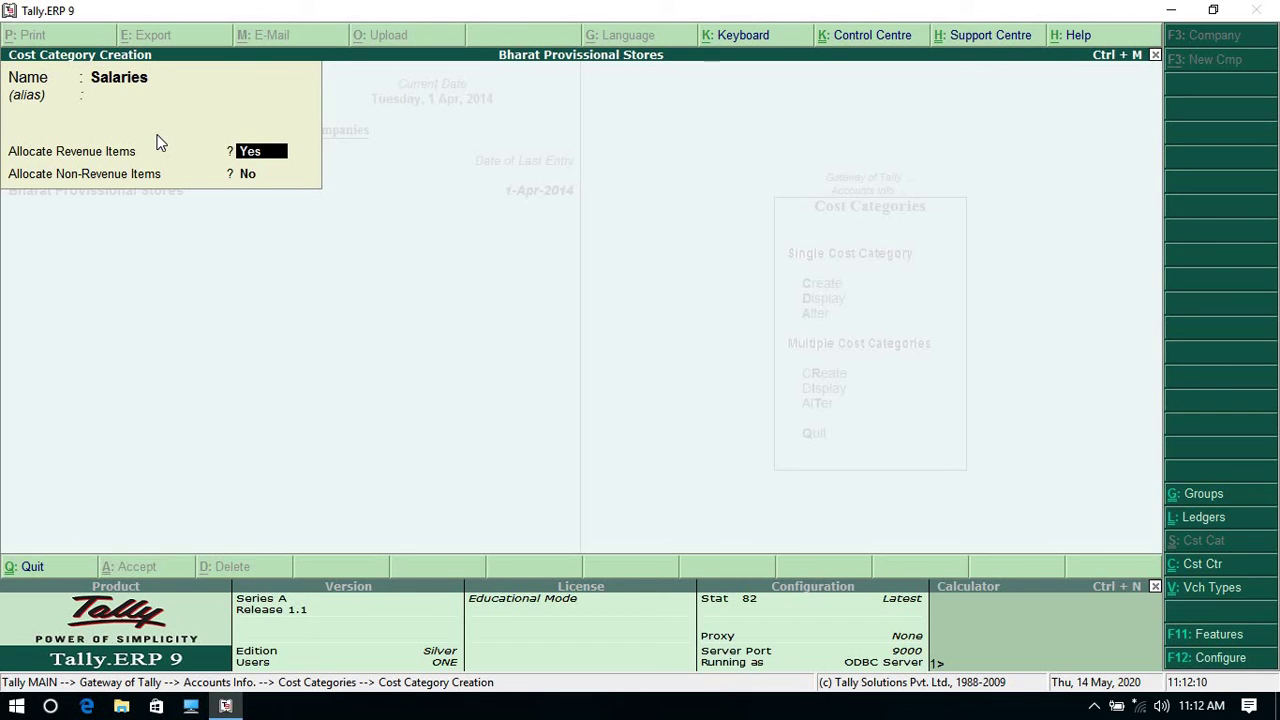
key("Return")
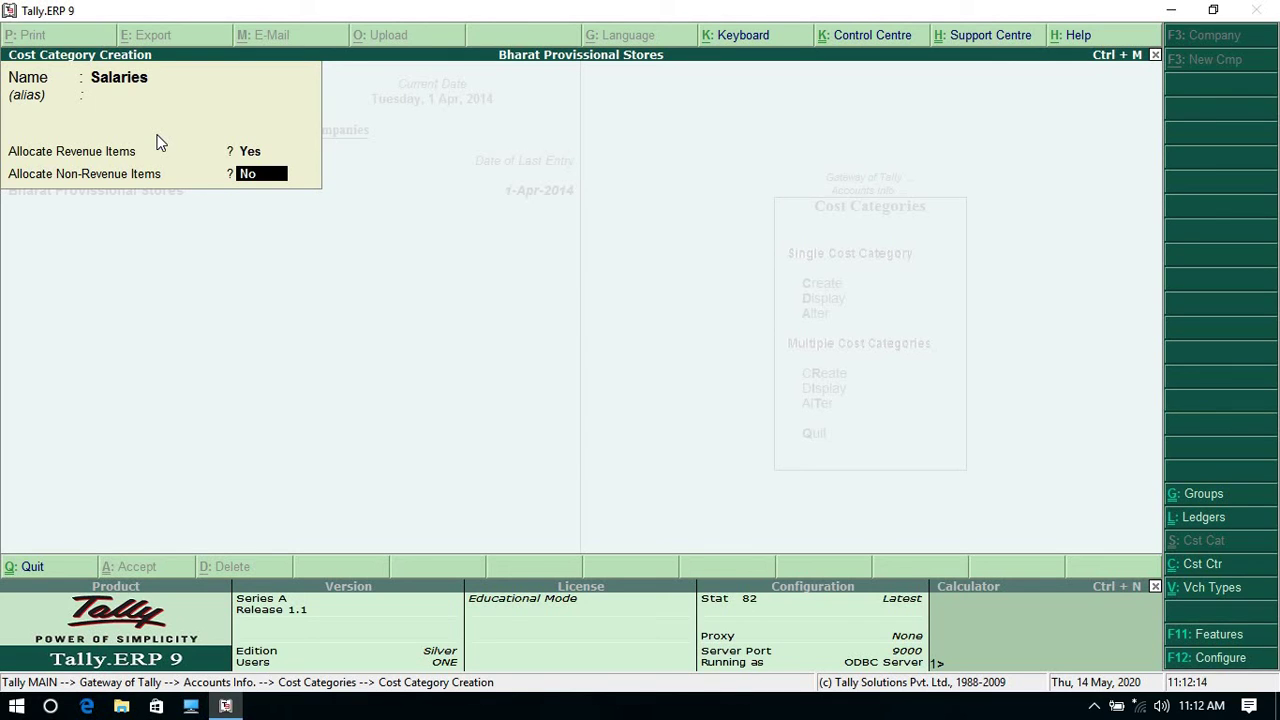
key("Return")
key("Return")
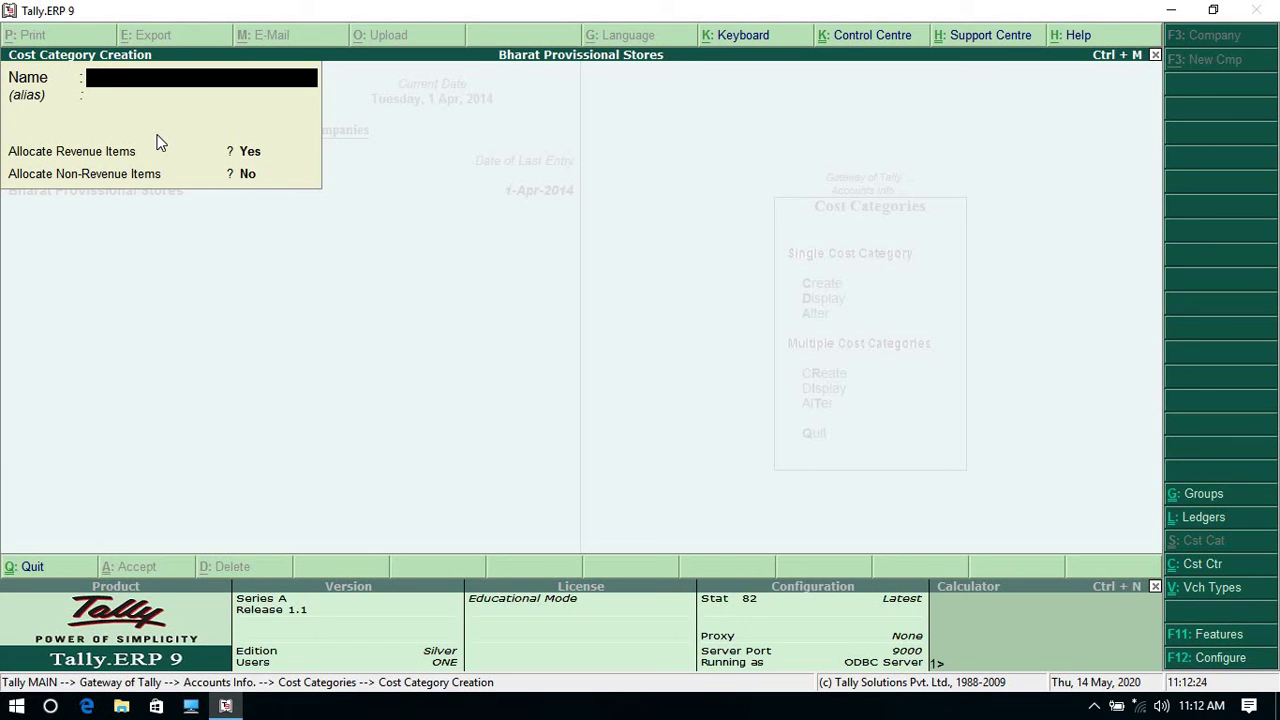
Step: Create a second cost category named Rents with the default allocation settings and leave category creation
type("Rents")
key("Return")
key("Return")
key("Return")
key("Return")
key("Return")
left_click(1155, 55)
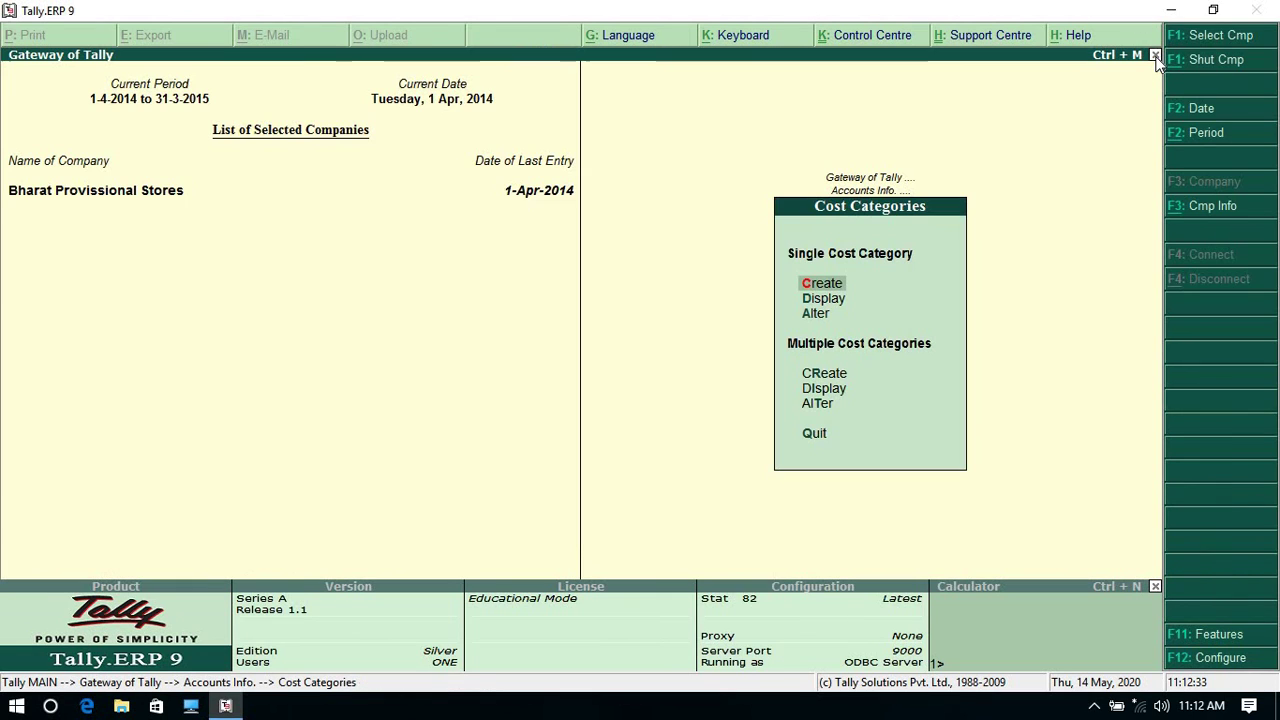
Step: Check the list of existing cost categories and return to Accounts Info
left_click(838, 300)
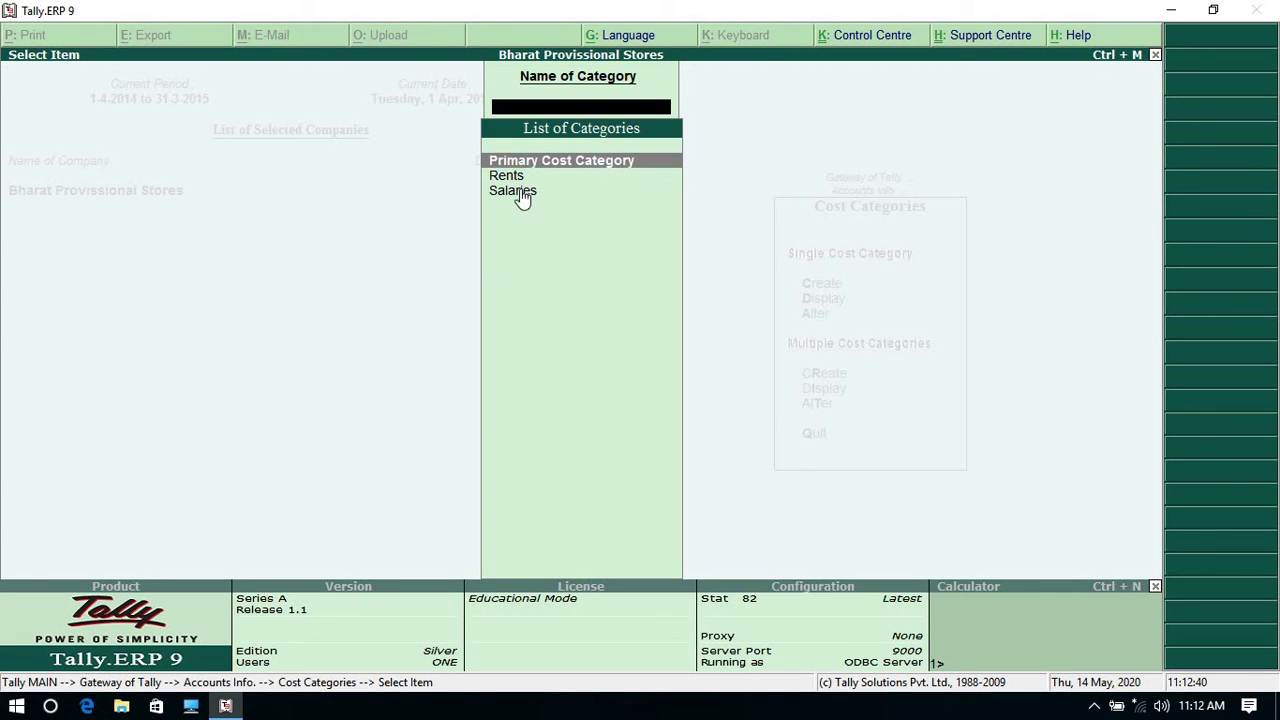
left_click(1156, 55)
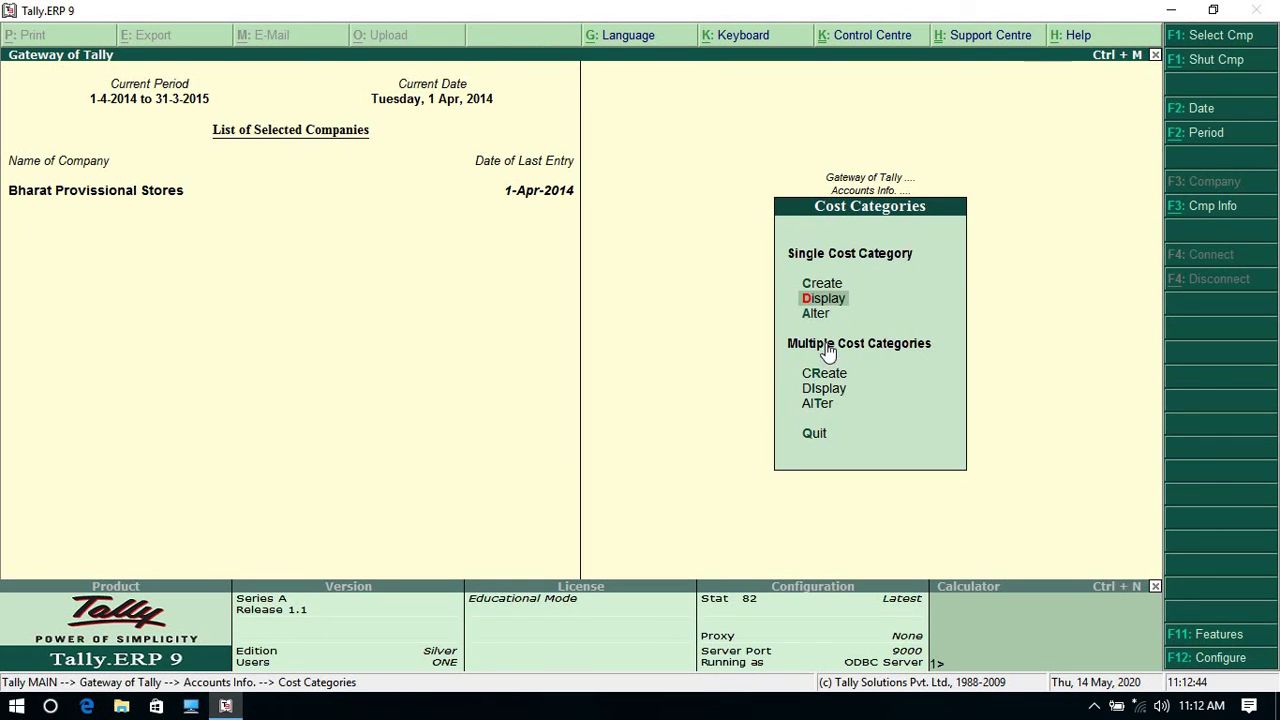
left_click(1156, 55)
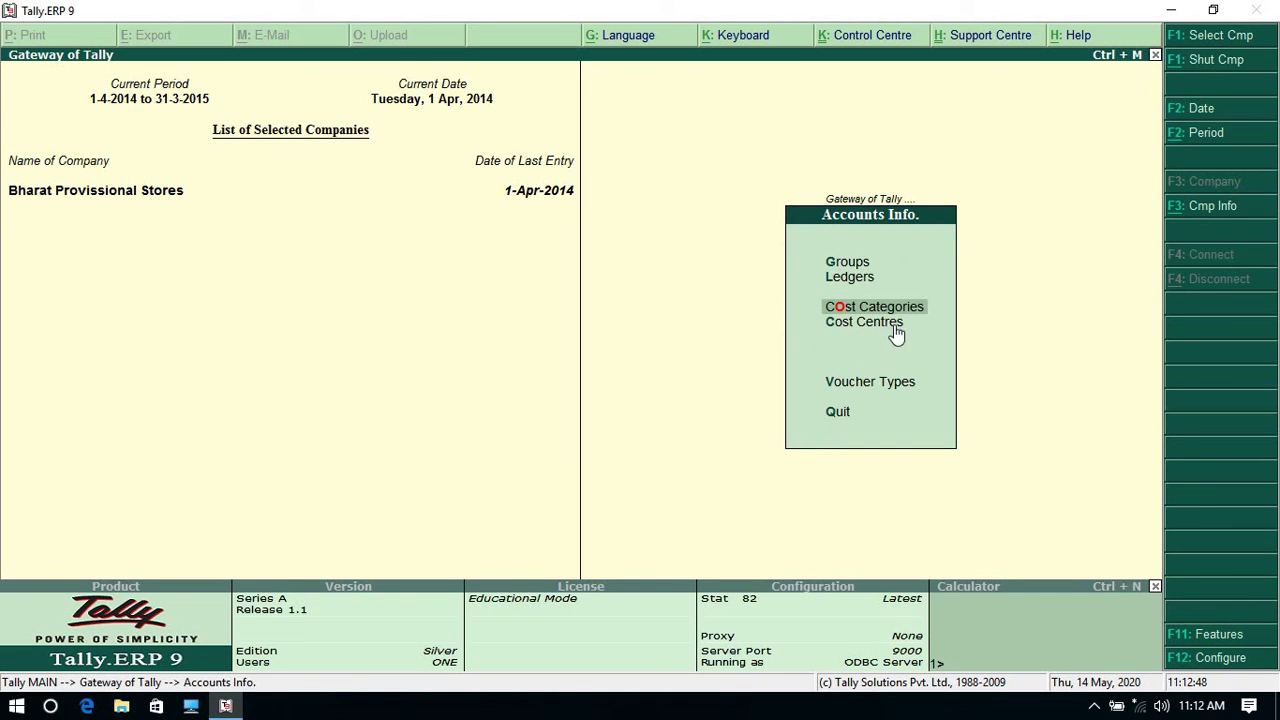
Step: Start a single cost centre in the Salaries category and enter a name beginning with "Emp"
left_click(864, 322)
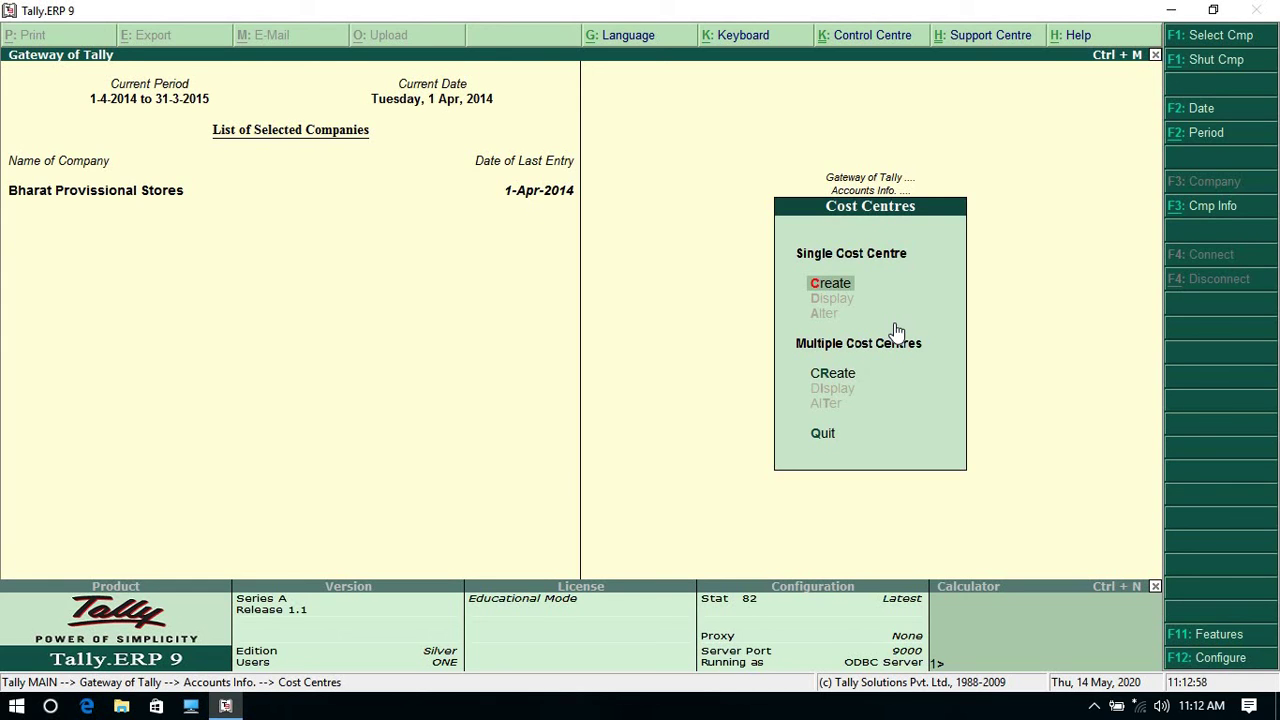
key("Return")
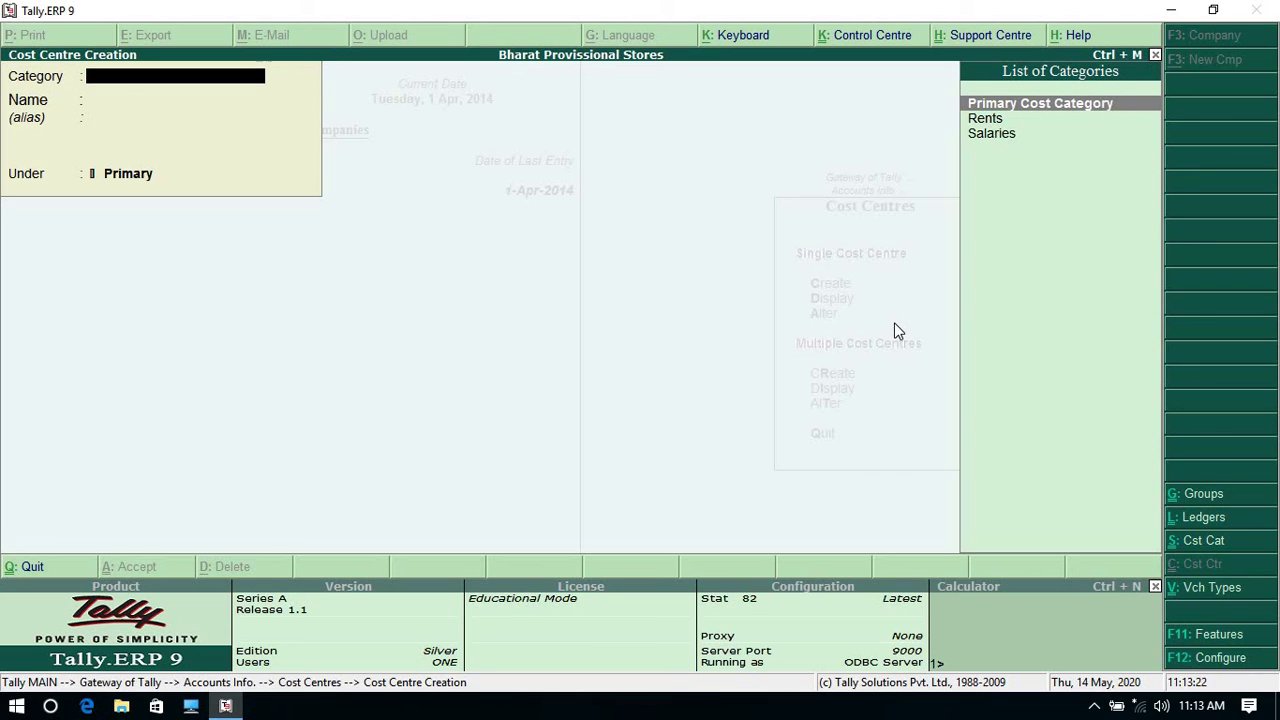
key("Down")
key("Down")
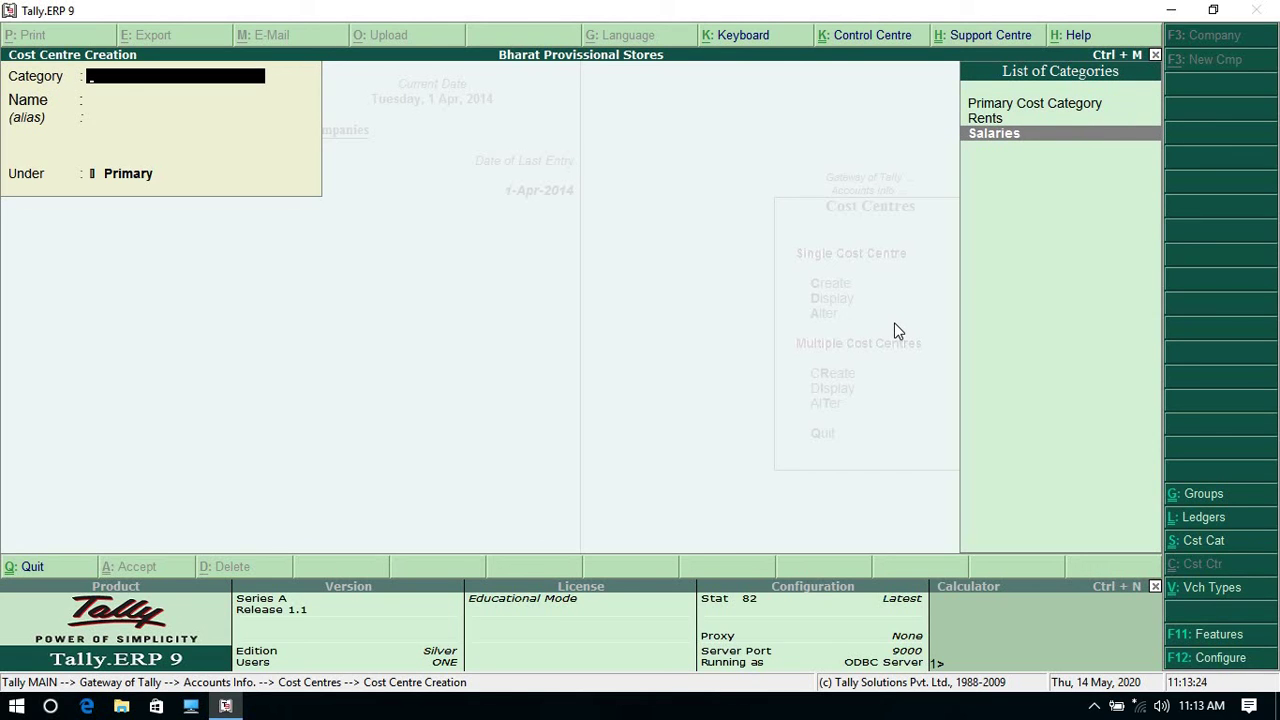
key("Return")
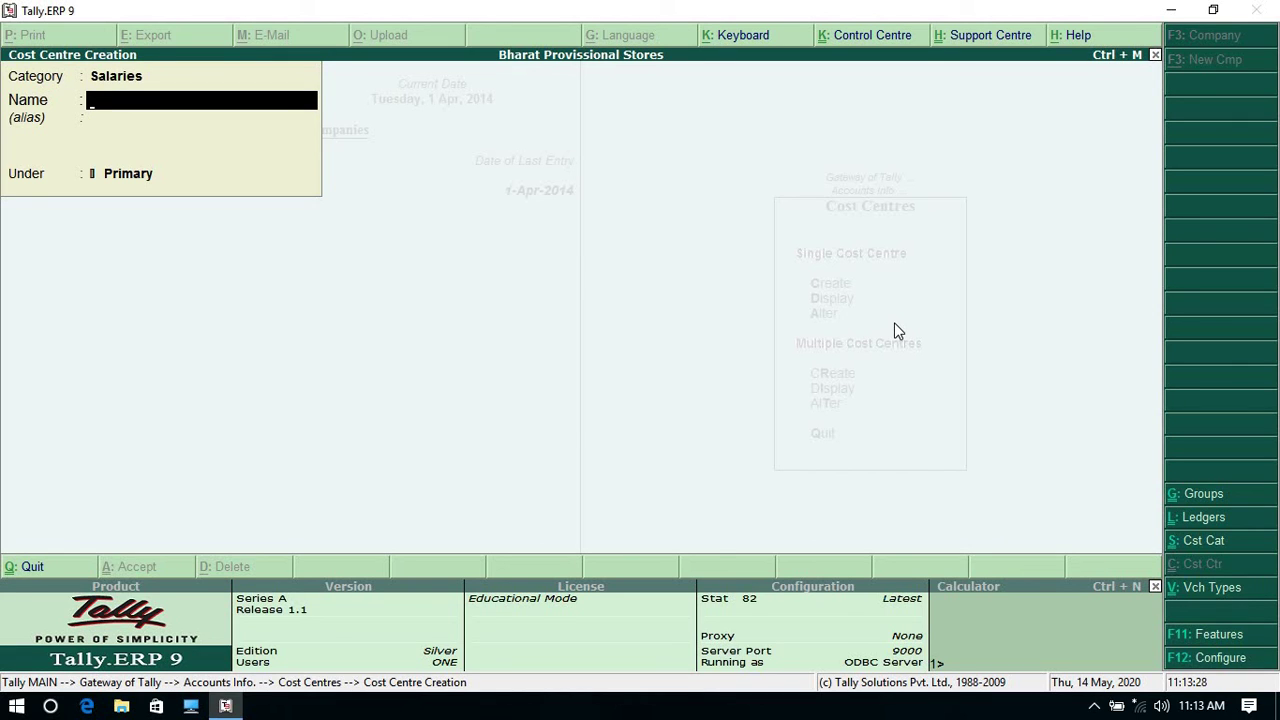
type("Emp")
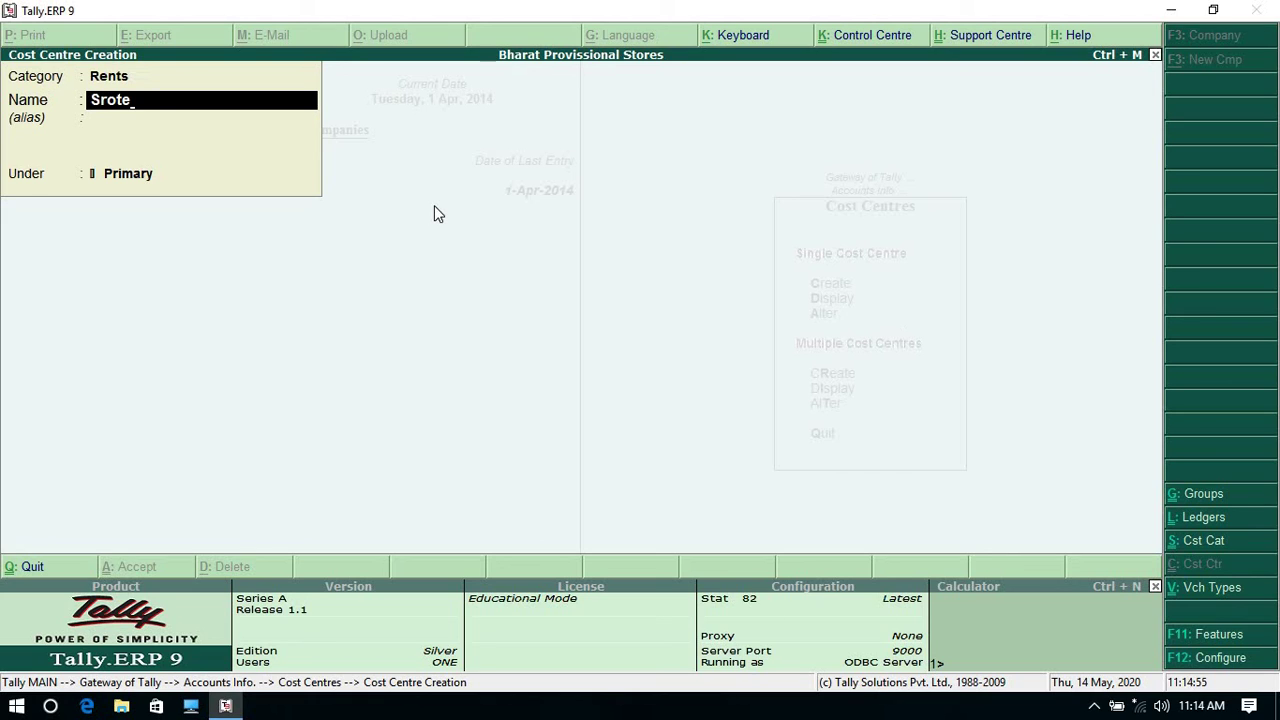
Step: Correct the misspelled name to StoreRoom and save this cost centre in the Rents category under Primary
type("Room")
key("BackSpace")
key("BackSpace")
key("BackSpace")
key("BackSpace")
key("BackSpace")
key("BackSpace")
key("BackSpace")
key("BackSpace")
type("toreRoom")
key("Return")
key("Return")
key("Return")
key("Return")
Step: Create a cost centre named GodownA in the Rents category under Primary
type("D")
key("BackSpace")
type("GodownA")
key("Return")
key("Return")
key("Return")
key("Return")
Step: Enter a name beginning with "Godow" for another cost centre in the Rents category
type("Godwo")
key("BackSpace")
key("BackSpace")
type("ow")
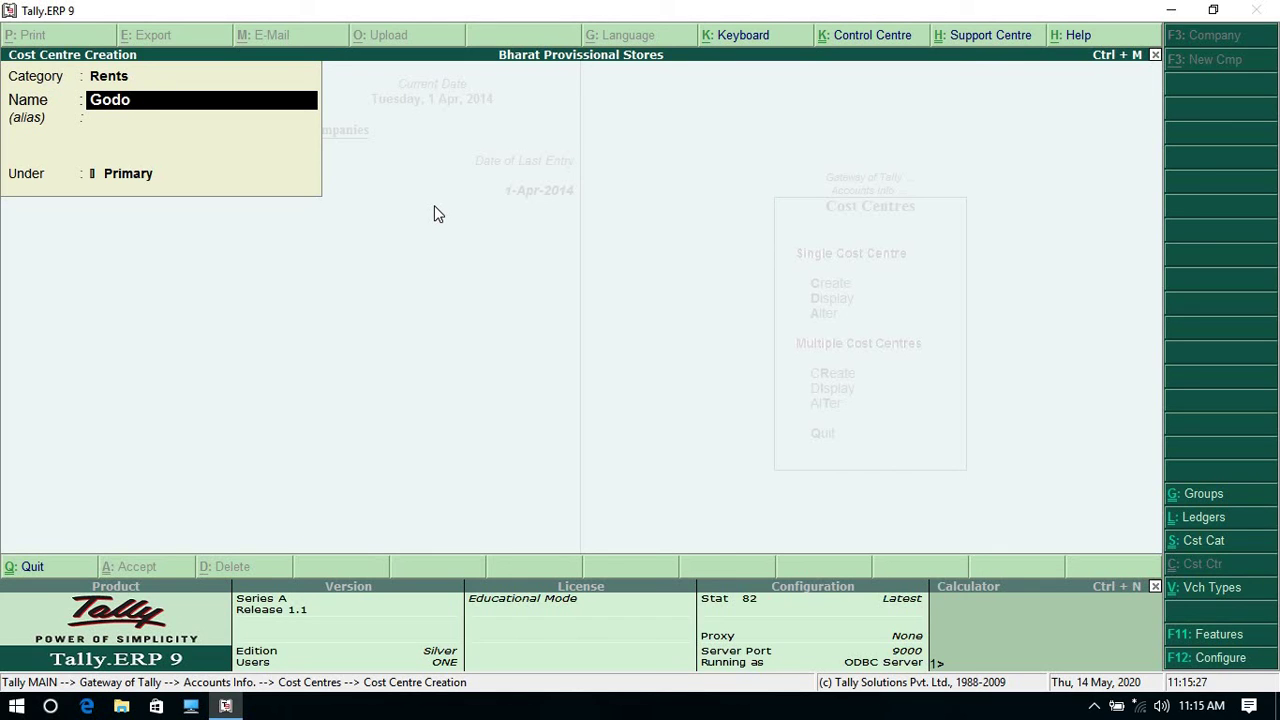